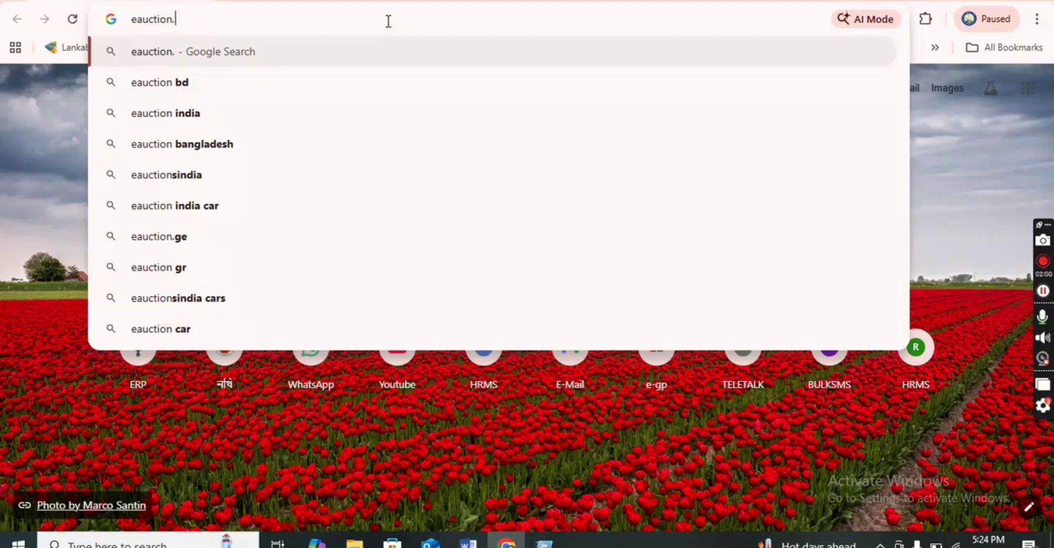
- Load the REB e-Auction portal at eauction.rebpbs.com in Chrome
type(".re")
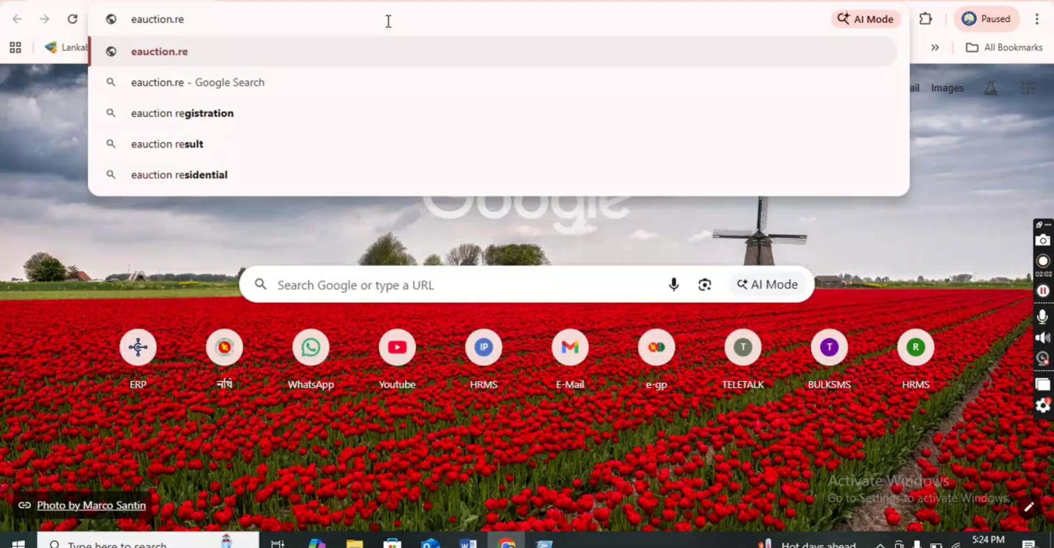
type("bpb")
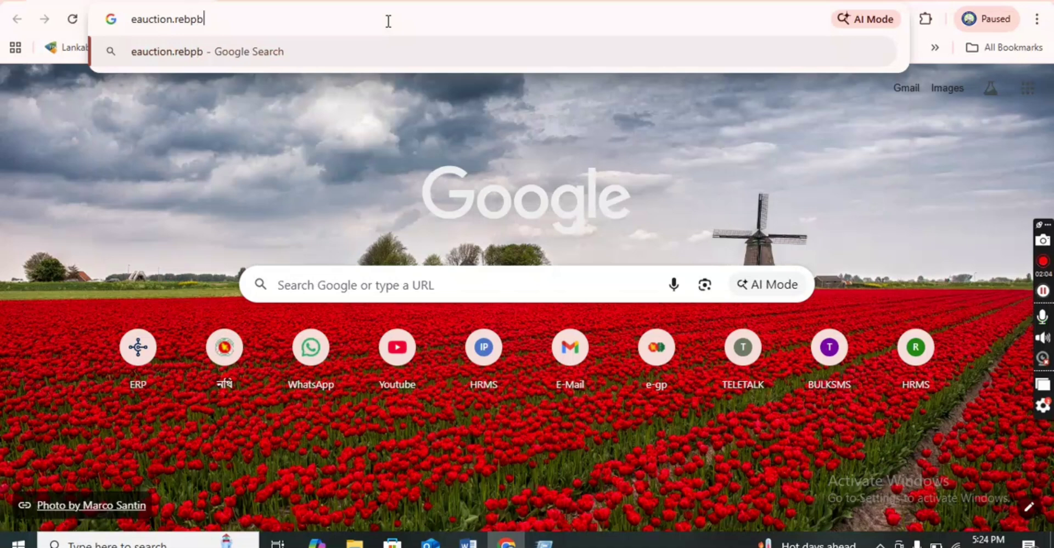
type("s")
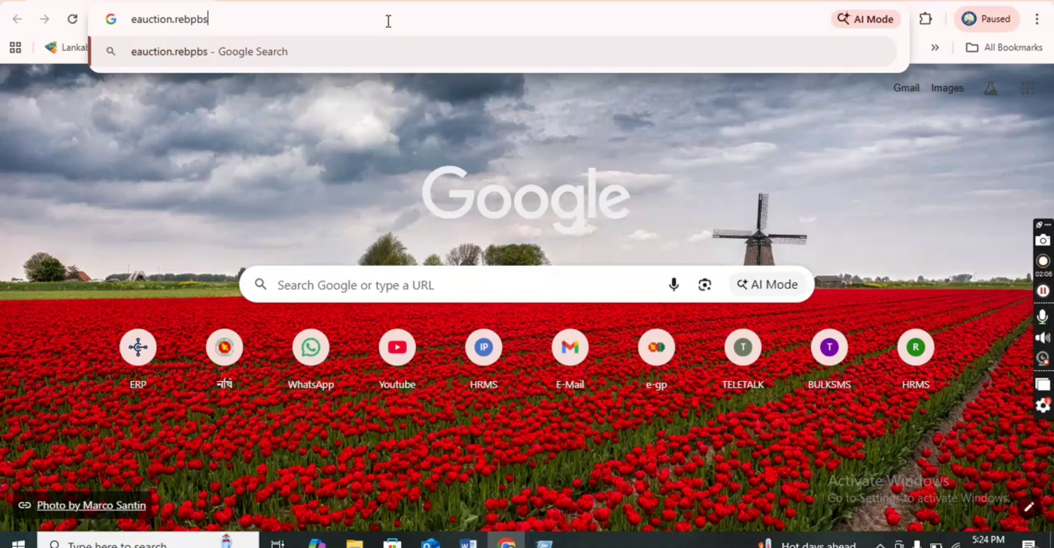
type(".com")
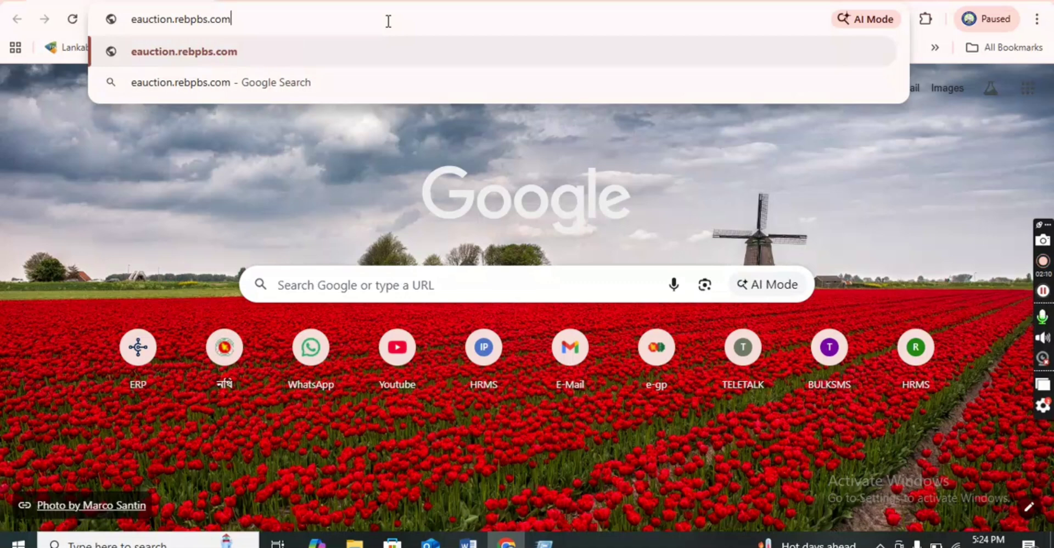
key("Return")
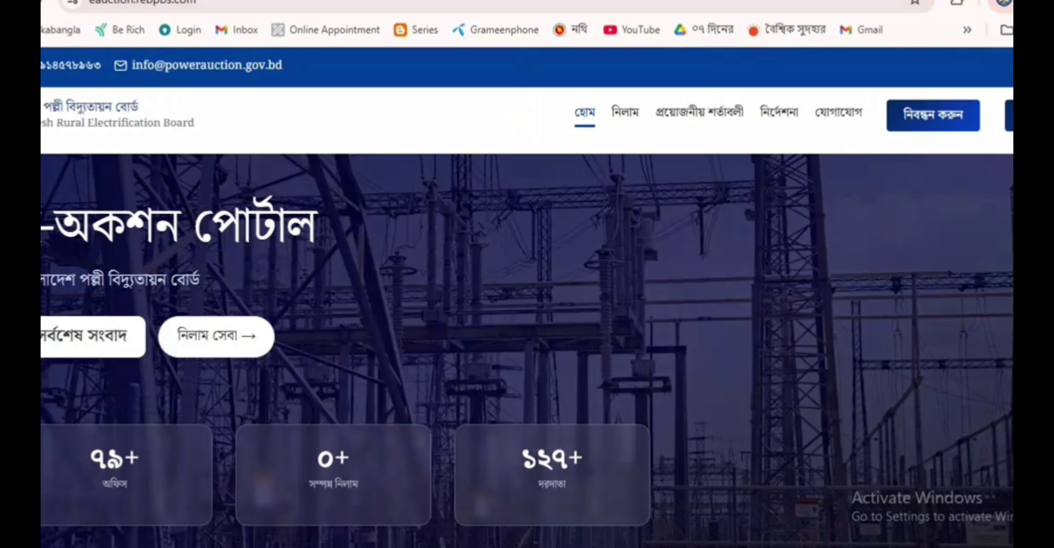
- Enter the administrator's username in the portal's login form
type("adm")
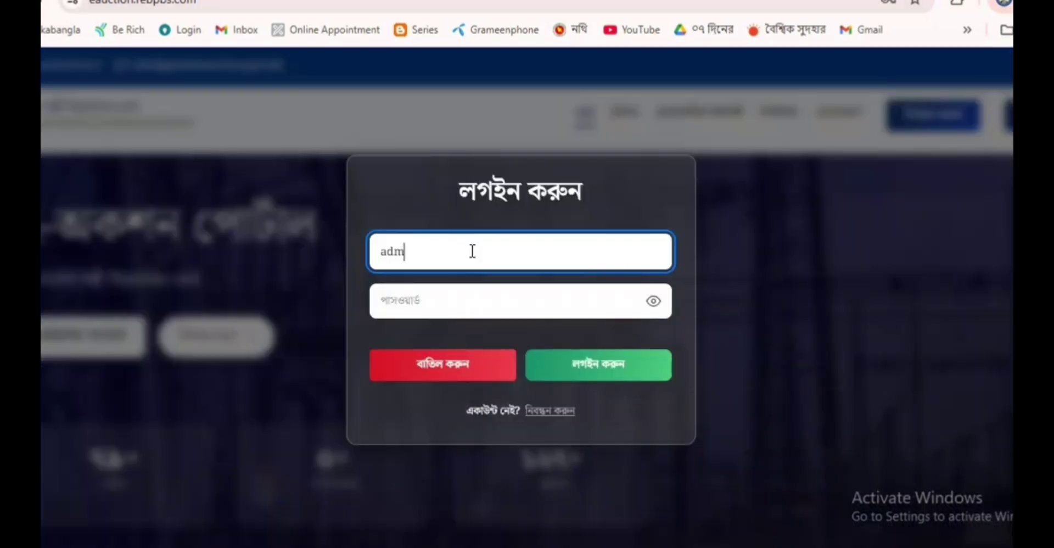
type("eauc")
type("_gazipurpbs2")
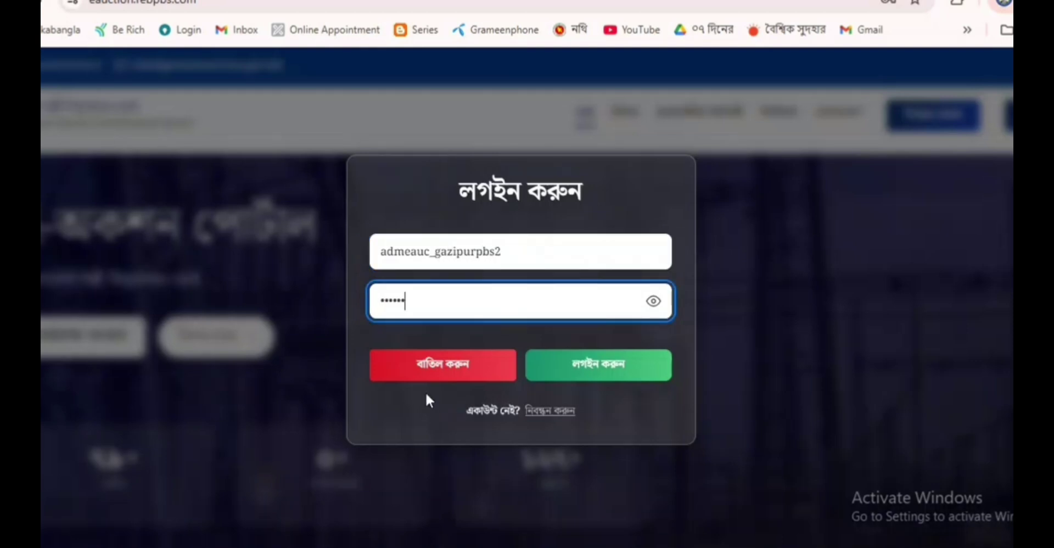
- Log in to the dashboard and let Chrome save the password
left_click(583, 368)
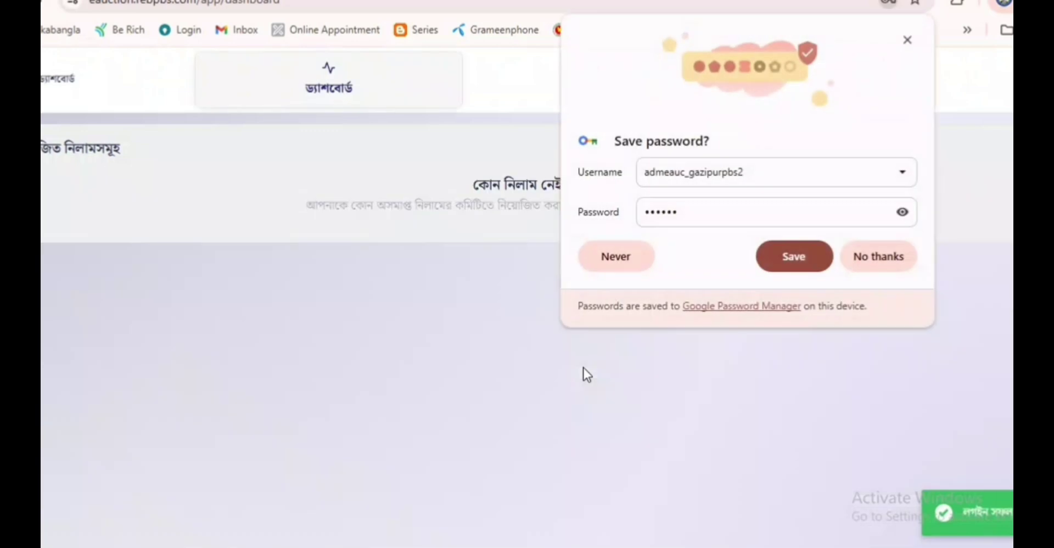
left_click(791, 253)
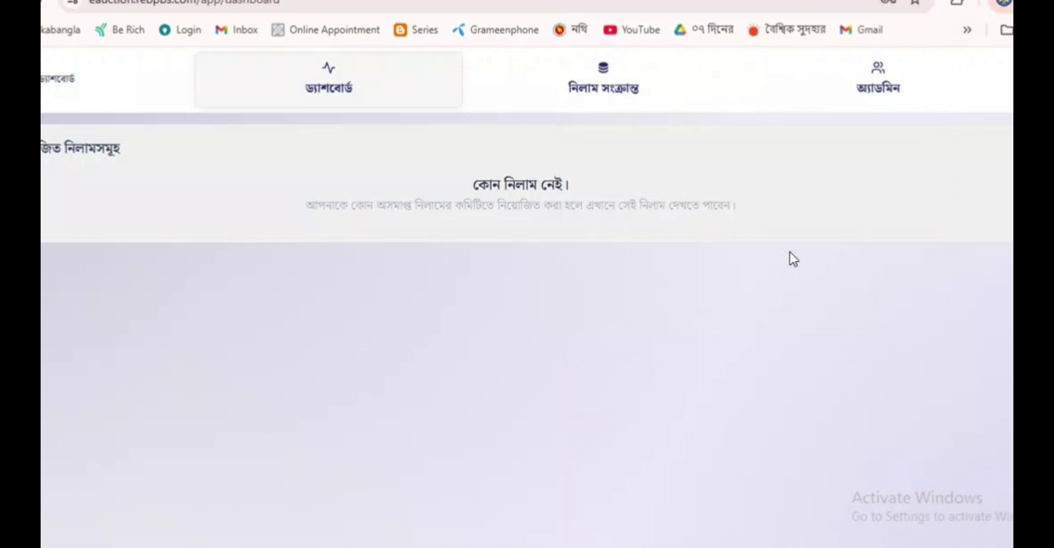
- Go to Admin > Manage User to see the list of existing officials
left_click(881, 94)
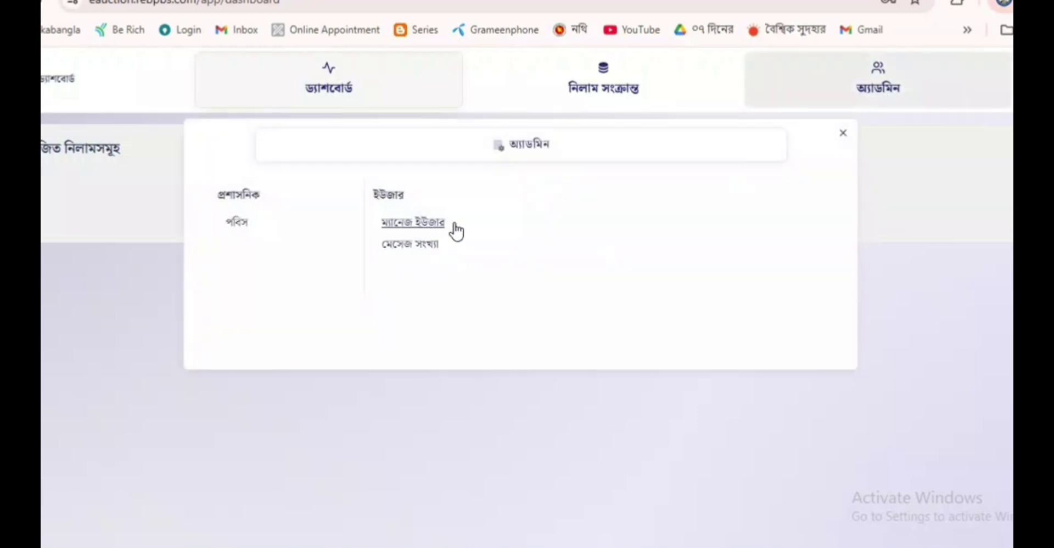
left_click(416, 226)
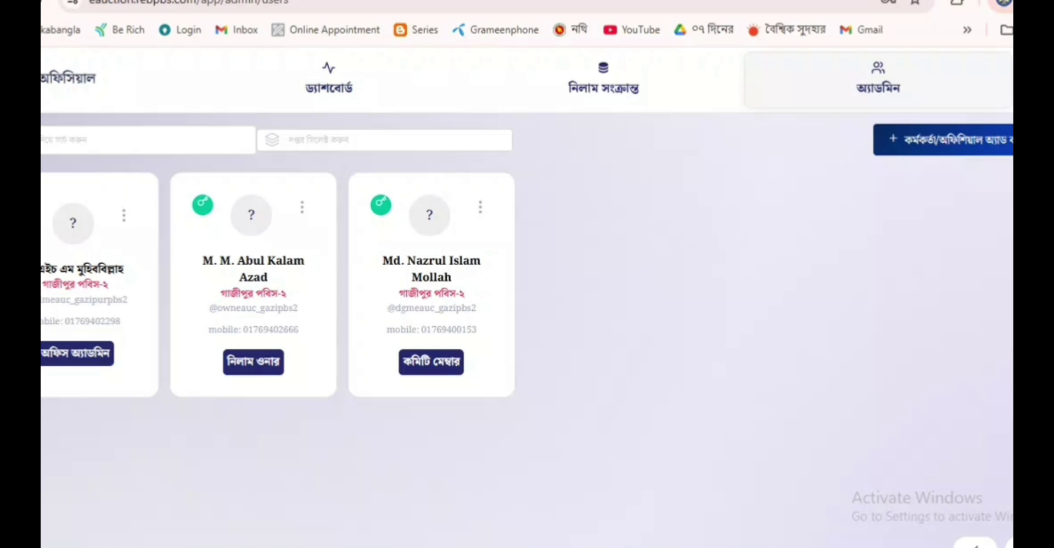
- Open the Add Official form and put the cursor in its Name field
left_click(940, 155)
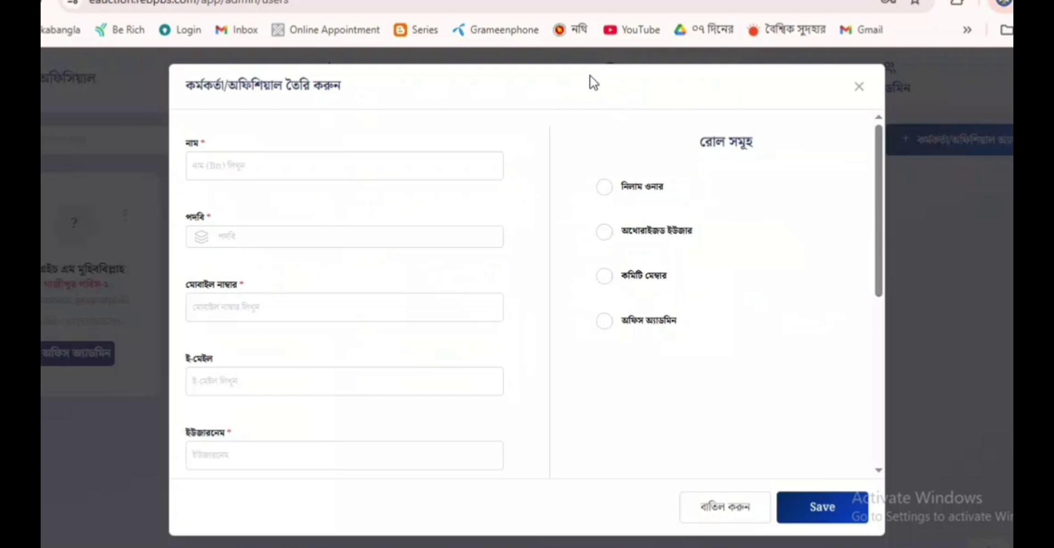
left_click(284, 172)
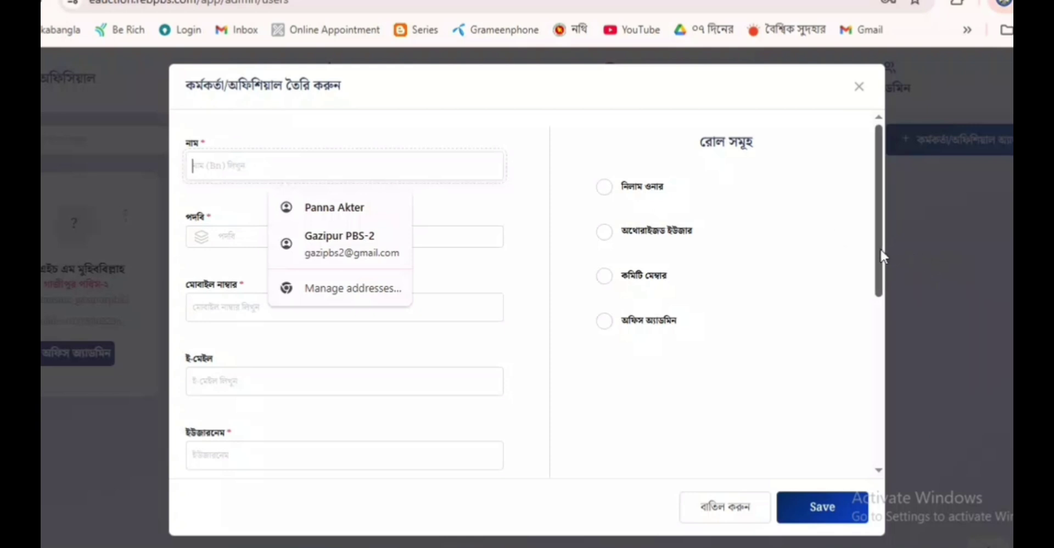
- Fill in the official's name, AGM (E&C) designation and mobile number in the dialog
left_click_drag(880, 248, 874, 280)
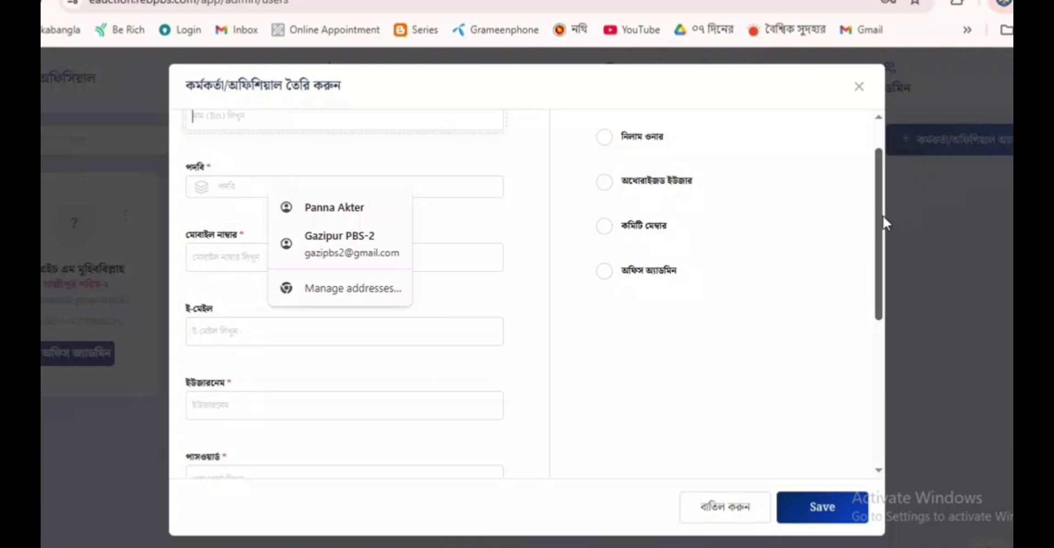
left_click_drag(878, 216, 890, 183)
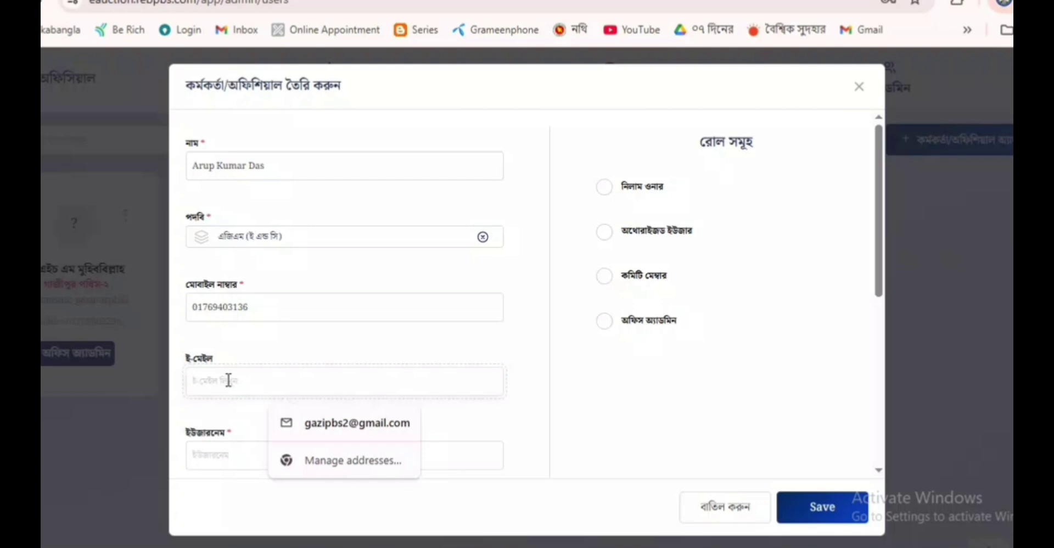
- Paste the official's e-mail address and scroll the form down to the Username field
key("ctrl+v")
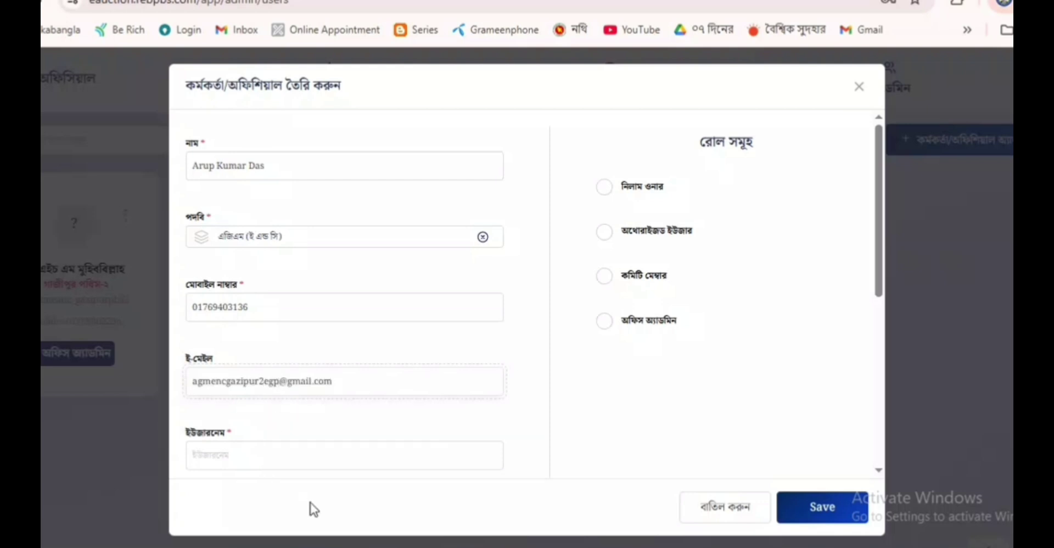
left_click(269, 456)
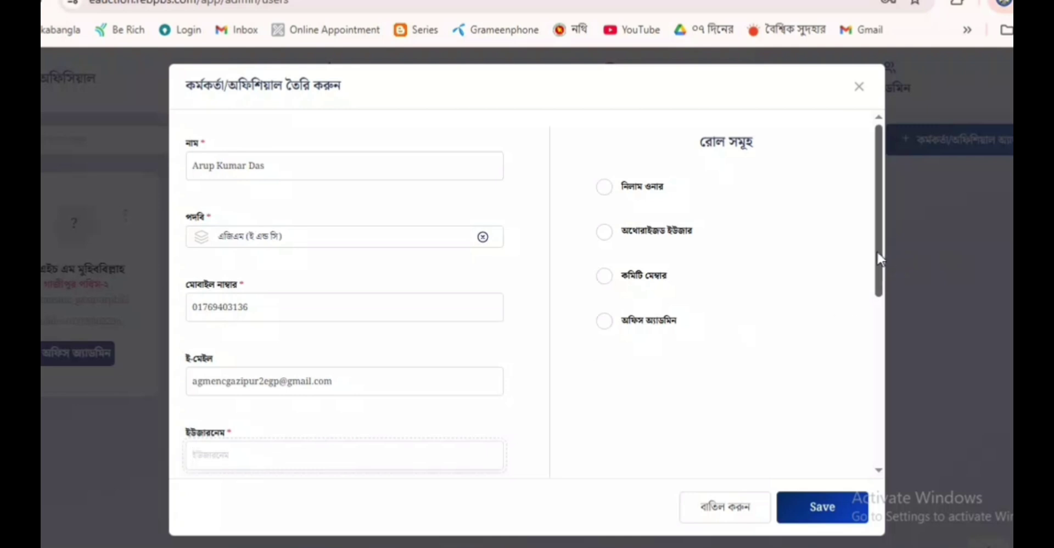
scroll(879, 291, "down", 1)
left_click_drag(876, 290, 875, 354)
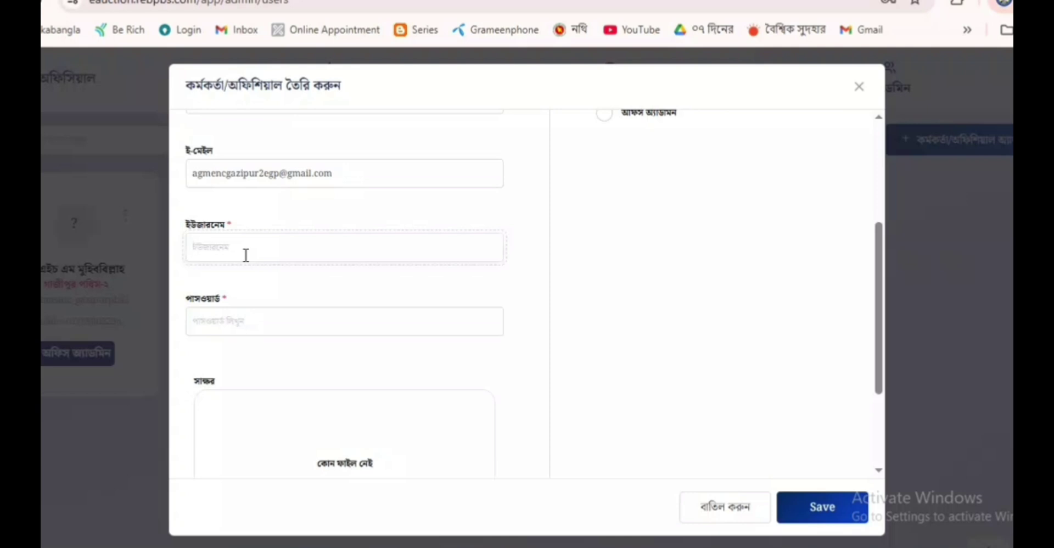
- Type the official's username and delete the stray '@' from it
type("agmenc@educ_gazipbs2")
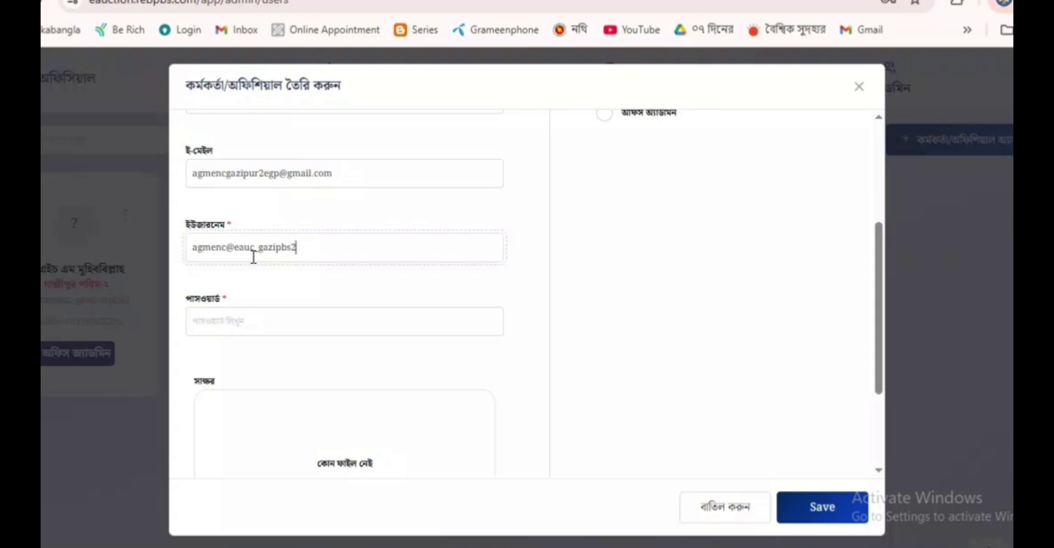
left_click(234, 248)
key("BackSpace")
left_click(252, 326)
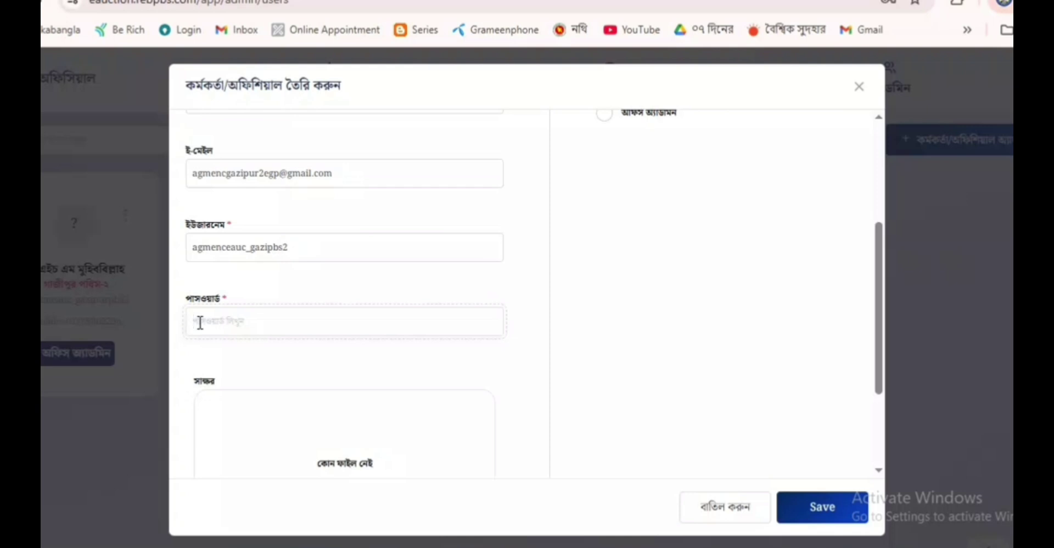
- Tick both the Authorized User and Committee Member role checkboxes
scroll(200, 322, "down", 1)
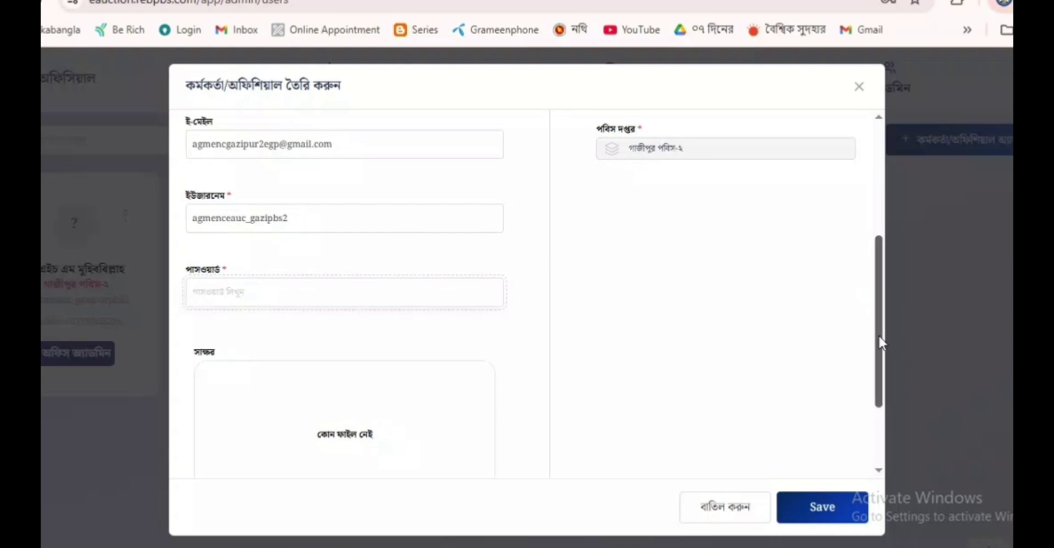
left_click_drag(878, 337, 842, 207)
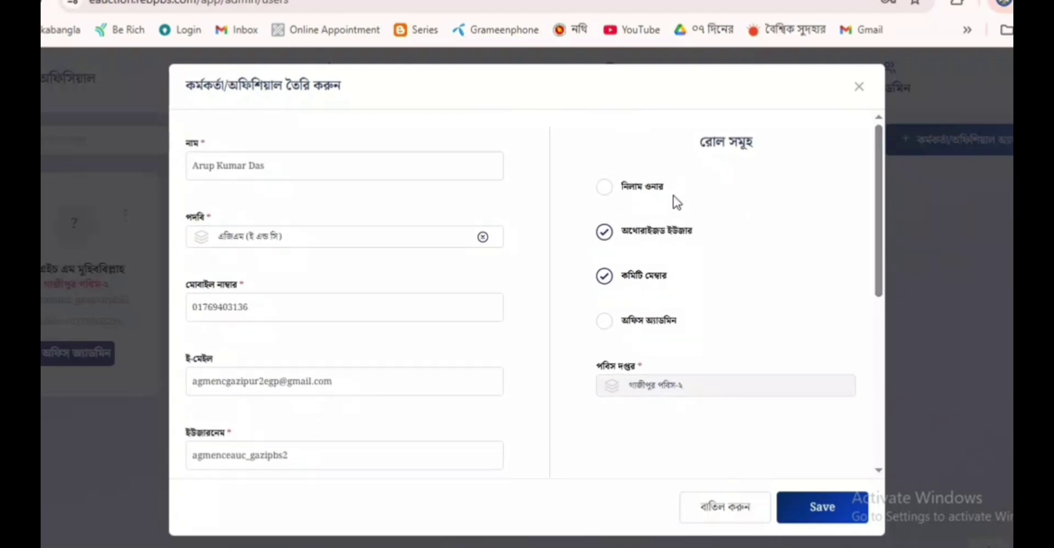
left_click(605, 280)
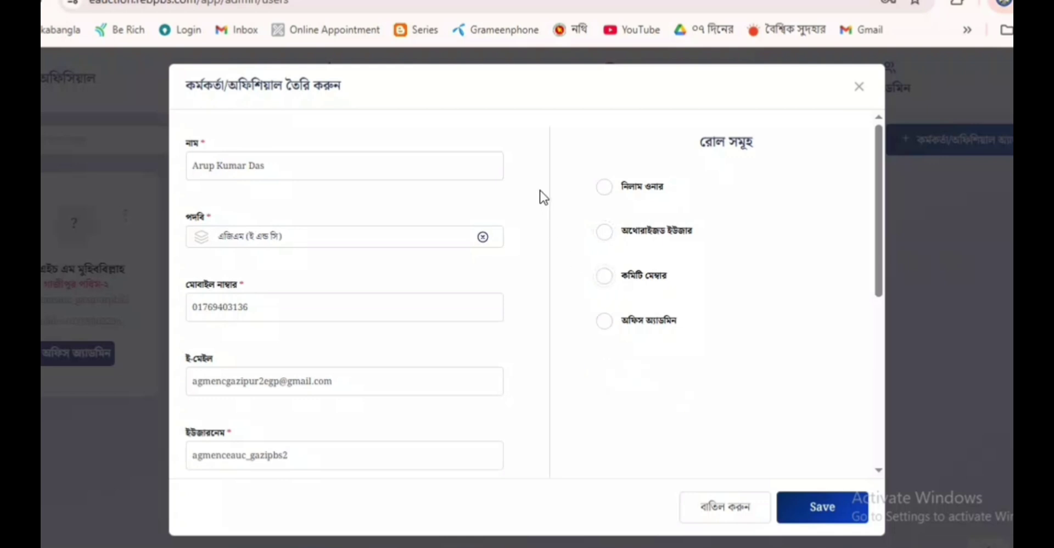
left_click(605, 234)
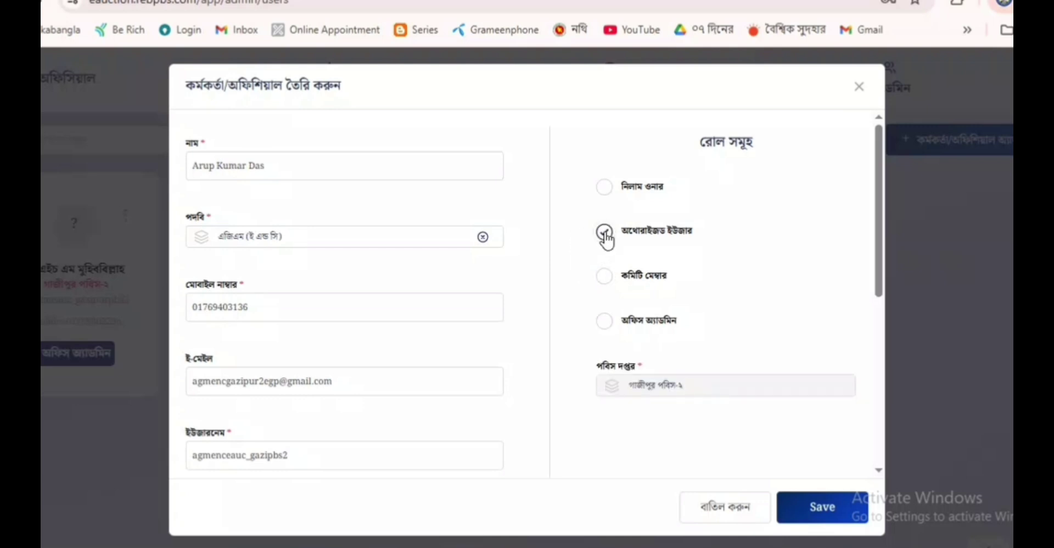
left_click(606, 283)
- Attempt to save the new official, then close the dialog after the save fails
left_click(829, 509)
left_click(860, 88)
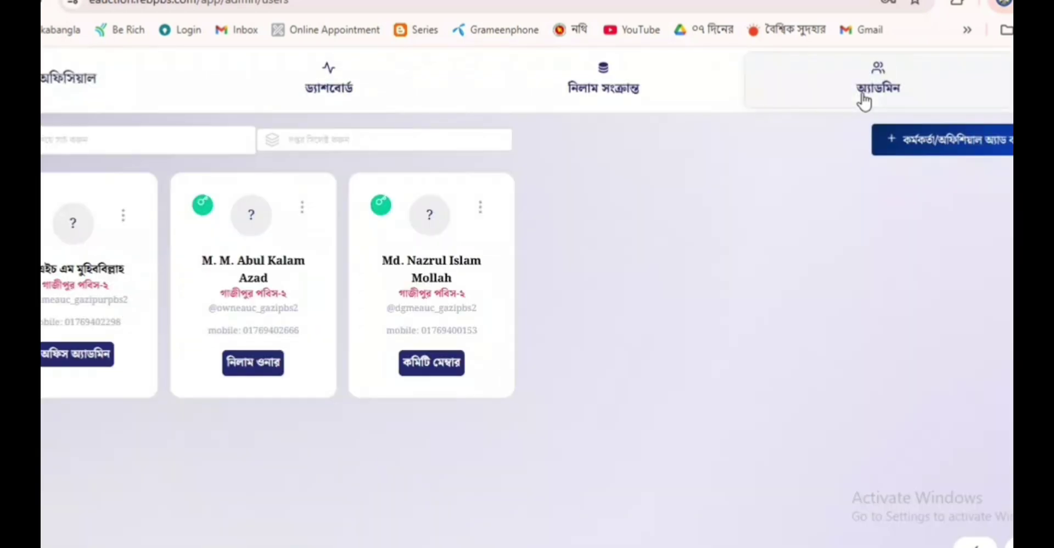